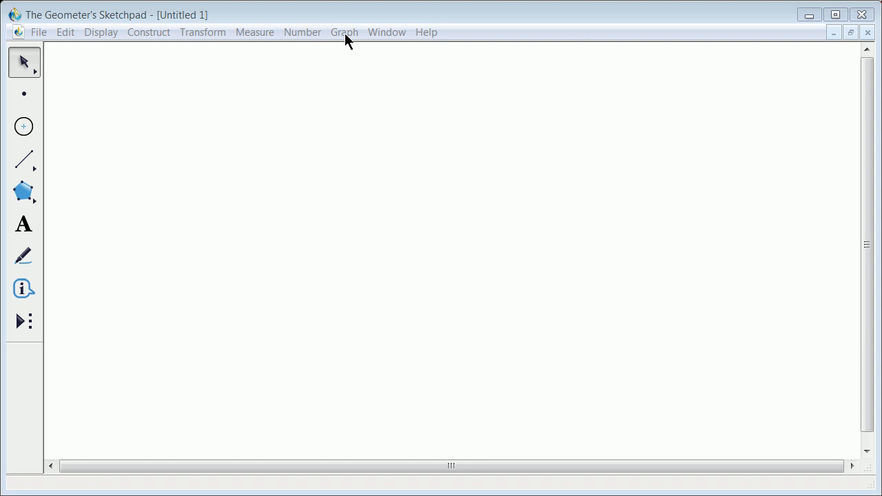
# Show the coordinate grid in the blank sketch.
pyautogui.click(345, 33)
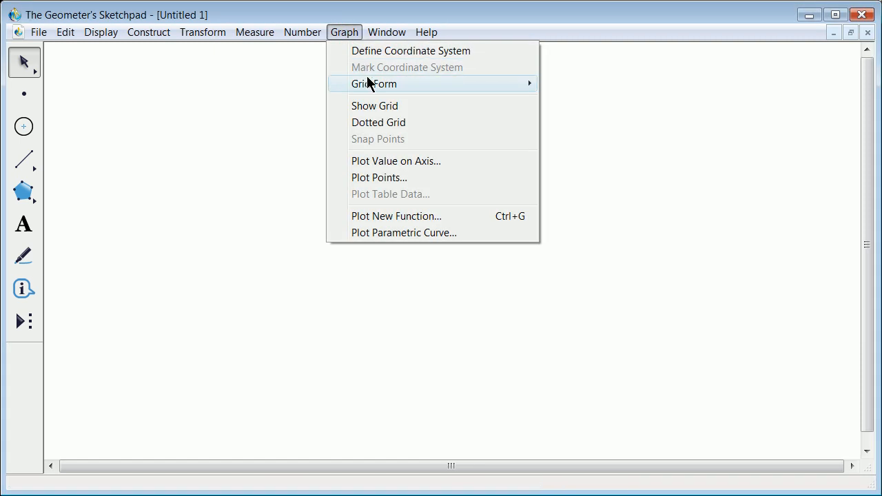
pyautogui.moveTo(377, 88)
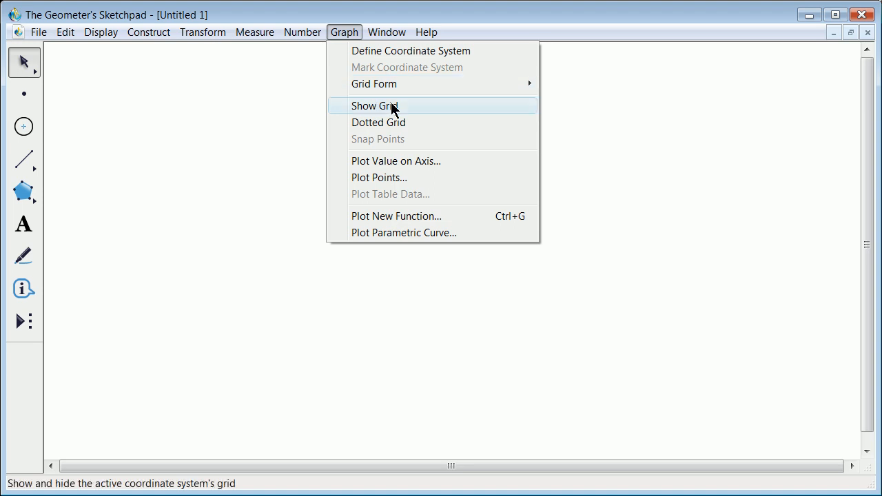
pyautogui.click(391, 107)
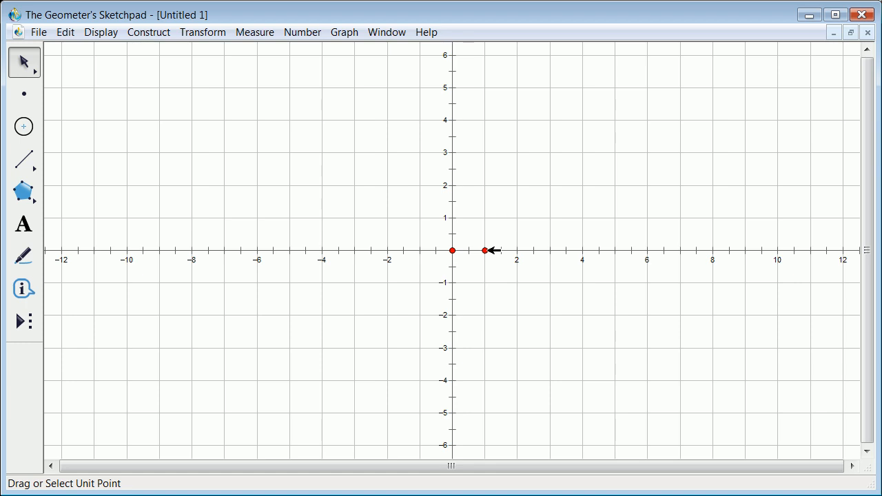
# Rescale the coordinate system by moving the unit point in to the origin and back out until the horizontal axis spans about −12 to 12.
pyautogui.moveTo(489, 250); pyautogui.dragTo(464, 253)
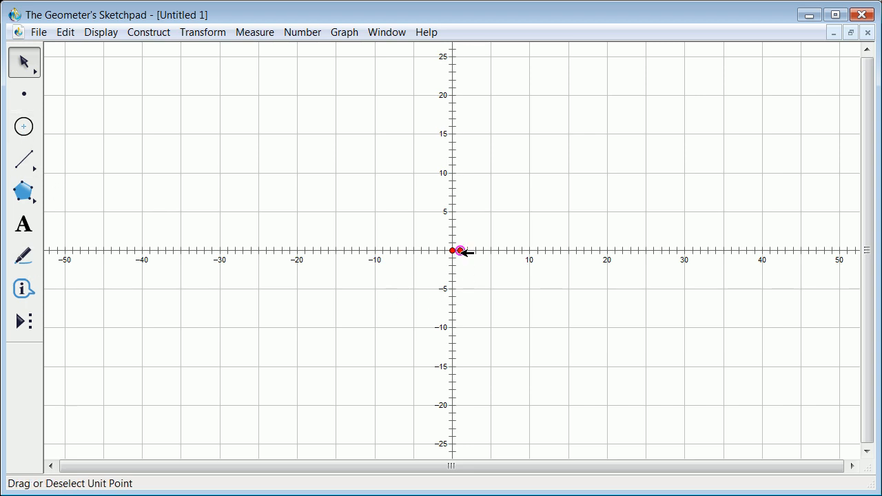
pyautogui.moveTo(458, 252)
pyautogui.mouseDown()
pyautogui.moveTo(374, 197)
pyautogui.moveTo(283, 155)
pyautogui.moveTo(427, 269)
pyautogui.moveTo(442, 242)
pyautogui.moveTo(558, 244)
pyautogui.moveTo(463, 237)
pyautogui.moveTo(445, 249)
pyautogui.mouseUp()
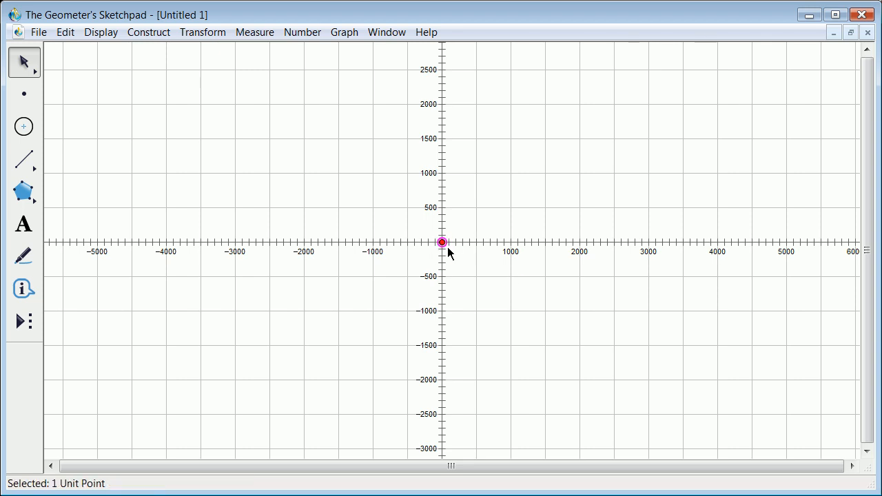
pyautogui.moveTo(445, 242); pyautogui.dragTo(475, 239)
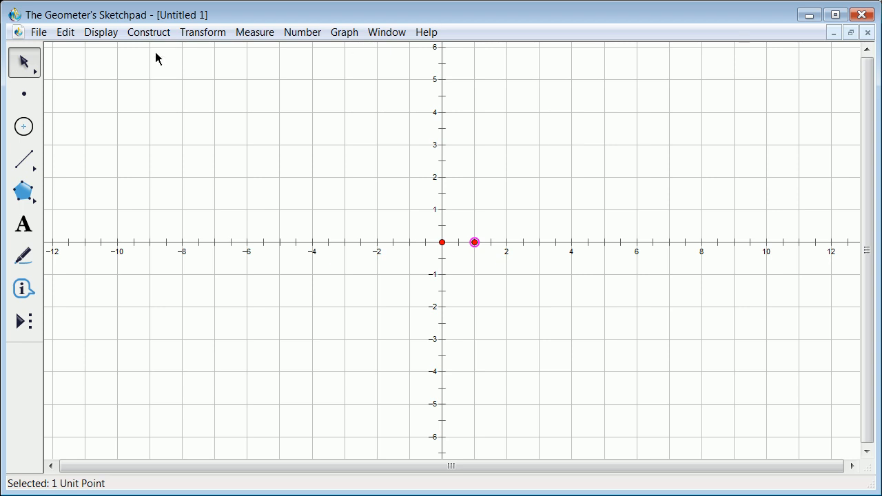
# Draw a circle centred at about (2.5, 3.5) and a segment from a point on it to about (2, −1.8).
pyautogui.click(22, 134)
pyautogui.moveTo(524, 128); pyautogui.dragTo(571, 154)
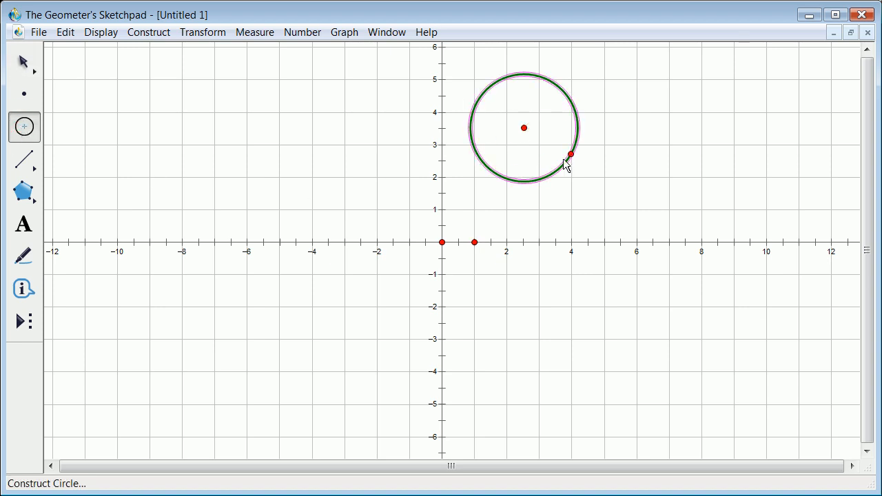
pyautogui.click(25, 157)
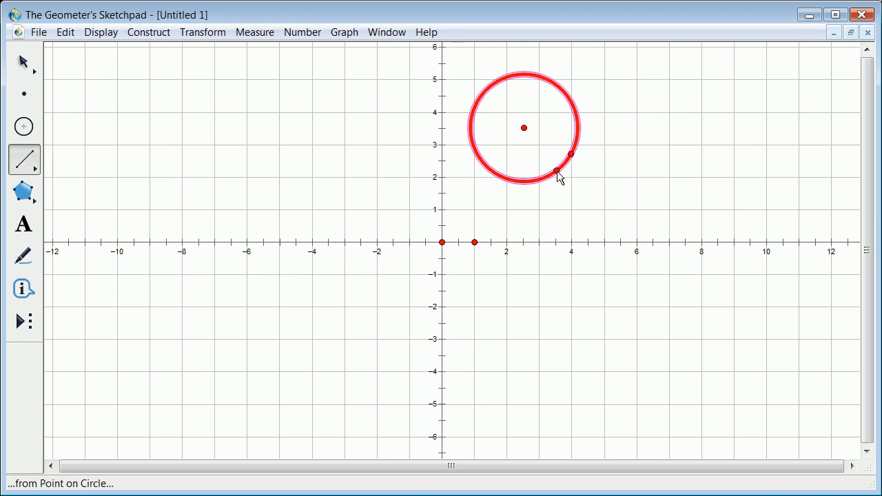
pyautogui.moveTo(557, 171); pyautogui.dragTo(480, 231)
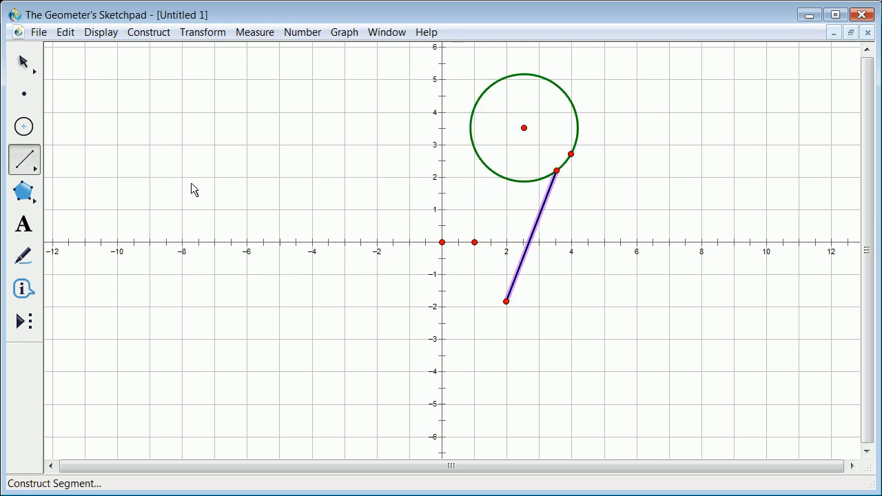
# Animate the segment's endpoint around the circle, moving the Motion Controller clear of the drawing before stopping the animation.
pyautogui.click(23, 64)
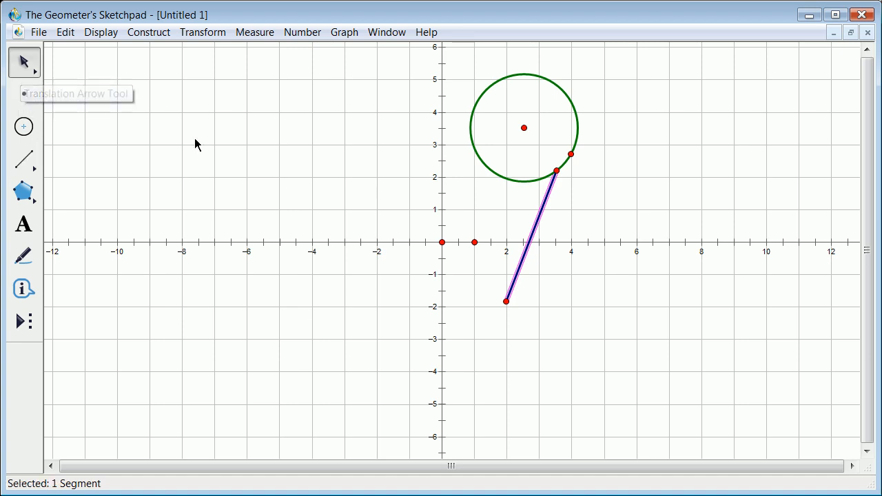
pyautogui.click(330, 189)
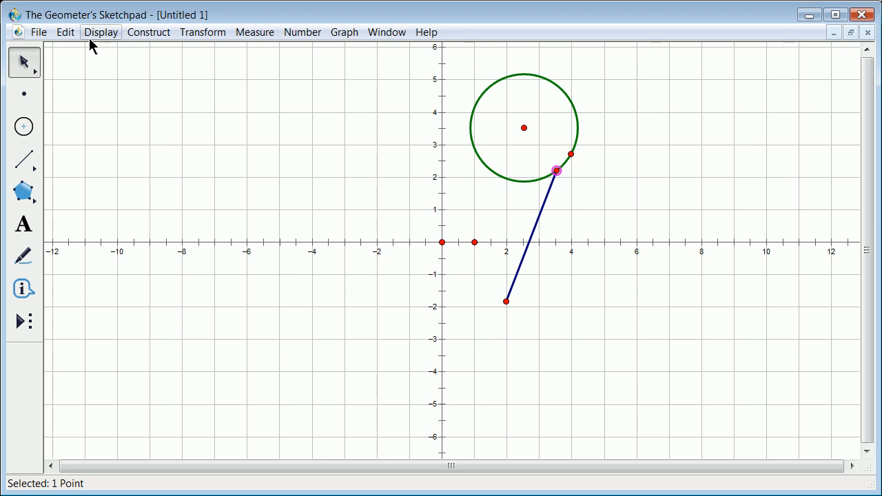
pyautogui.click(148, 34)
pyautogui.moveTo(102, 38)
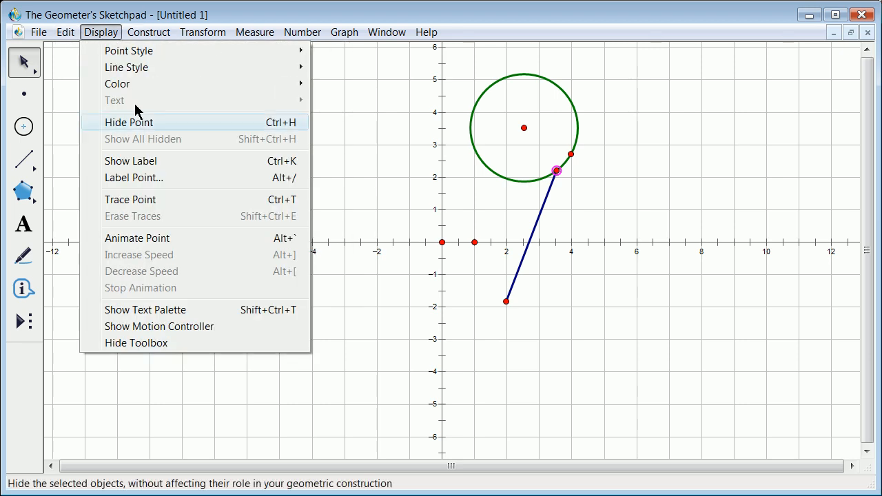
pyautogui.click(181, 239)
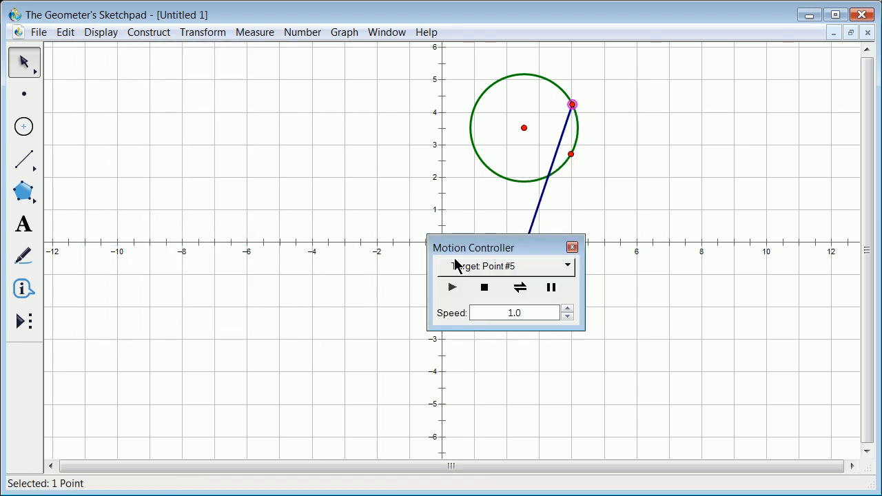
pyautogui.moveTo(475, 250); pyautogui.dragTo(707, 384)
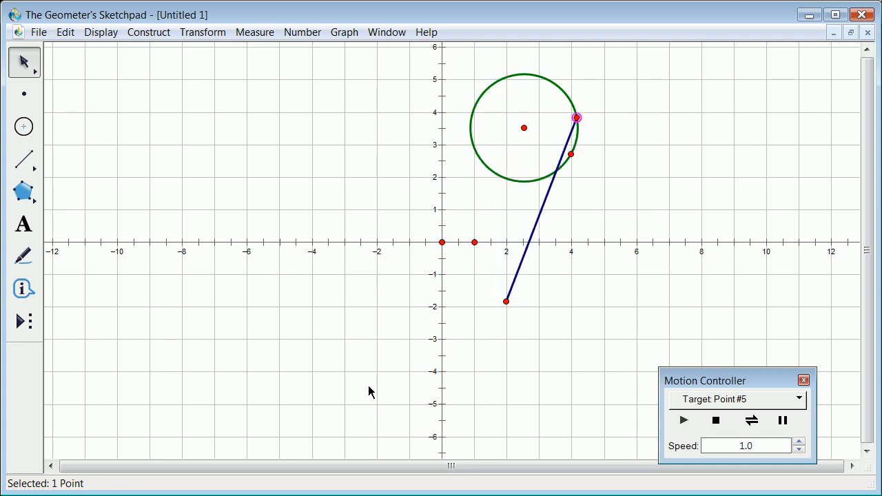
pyautogui.click(717, 420)
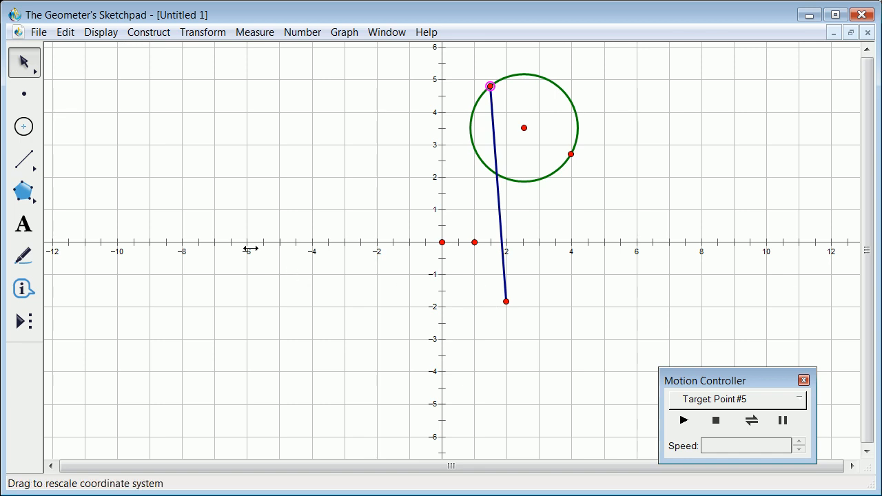
# Place a free point at about (−2.6, 1) and select it together with the segment.
pyautogui.click(28, 162)
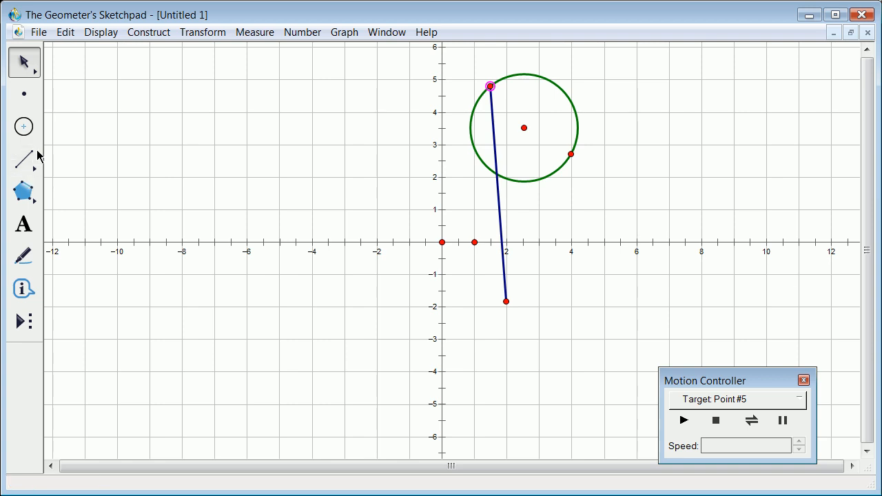
pyautogui.click(28, 102)
pyautogui.click(359, 214)
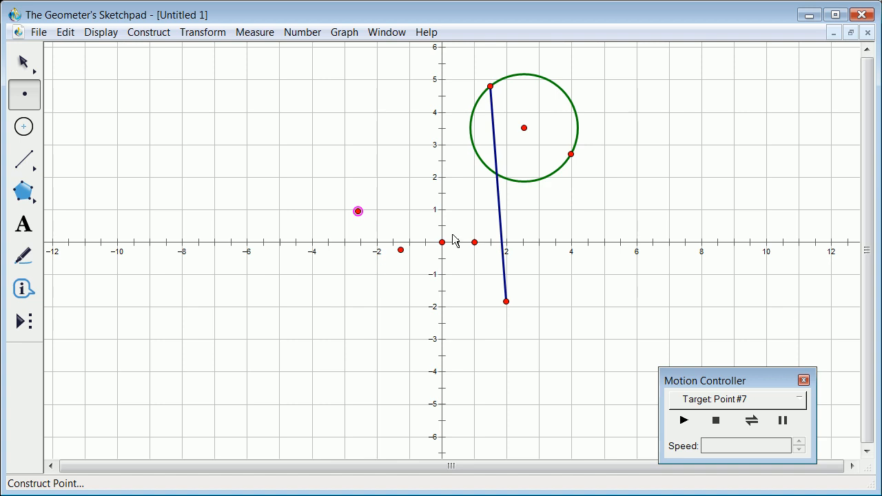
pyautogui.click(24, 62)
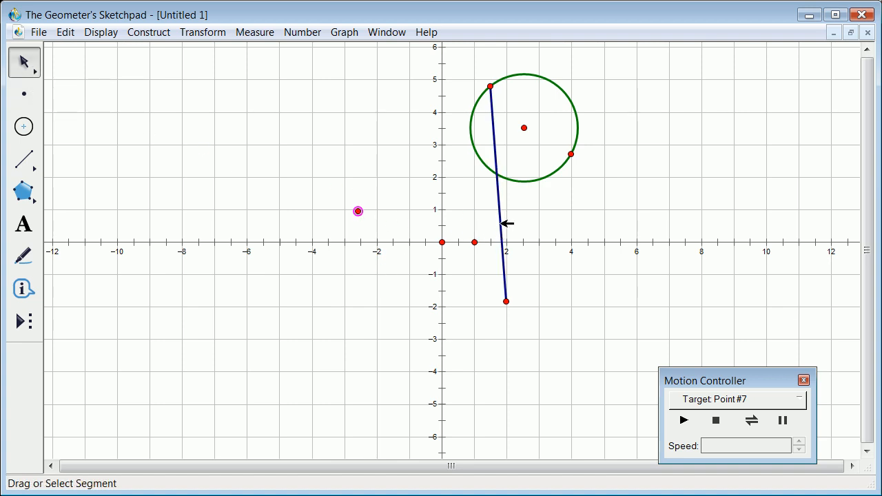
pyautogui.keyDown('shift'); pyautogui.click(507, 219); pyautogui.keyUp('shift')
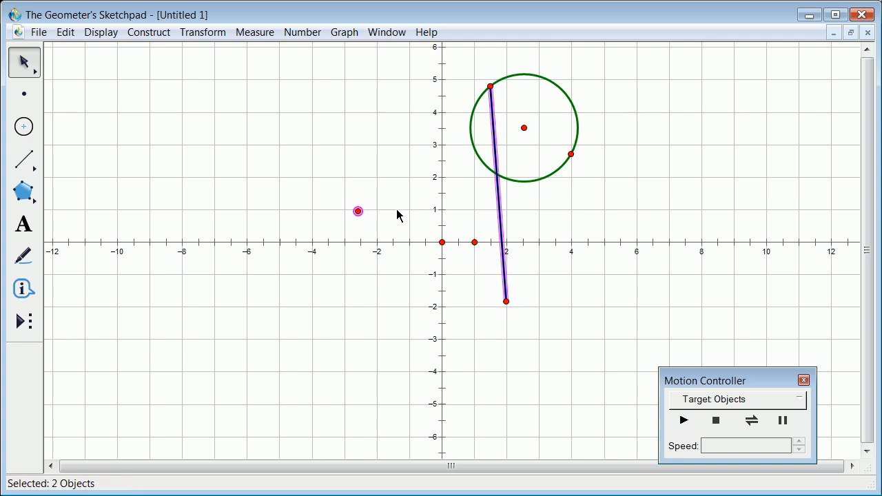
# Construct a circle centred on the free point with the segment as its radius, and undo it.
pyautogui.click(149, 34)
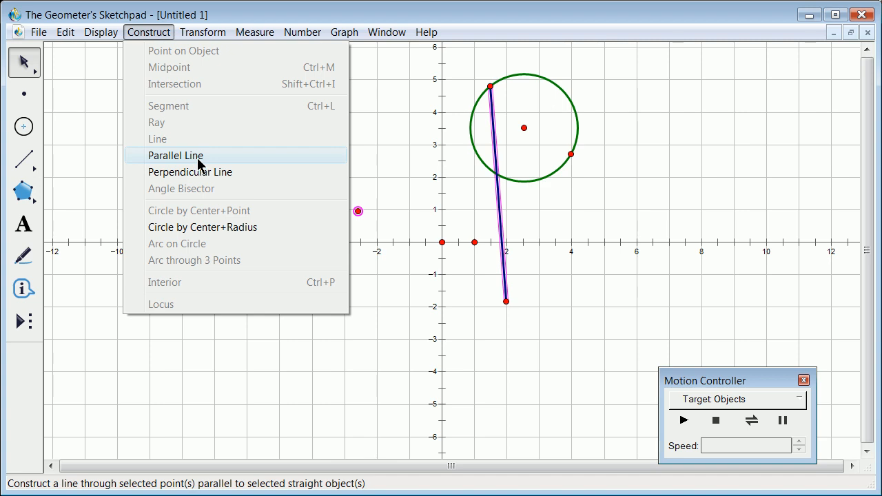
pyautogui.click(217, 228)
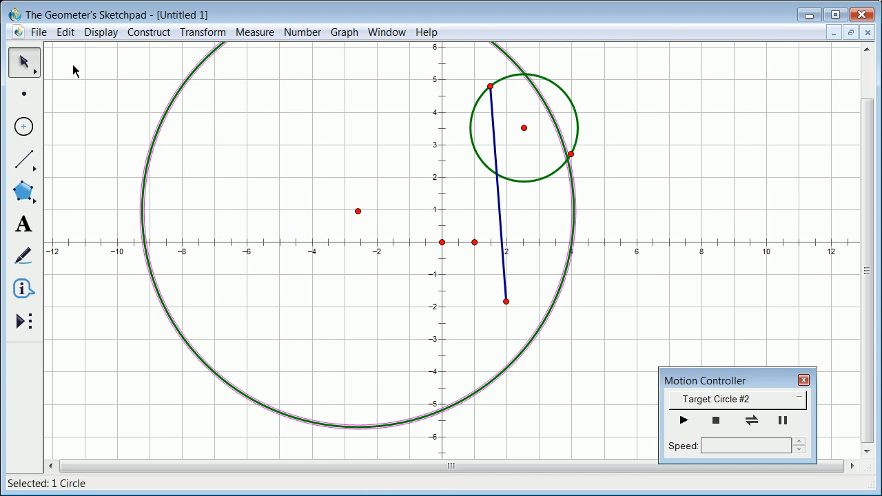
pyautogui.click(65, 33)
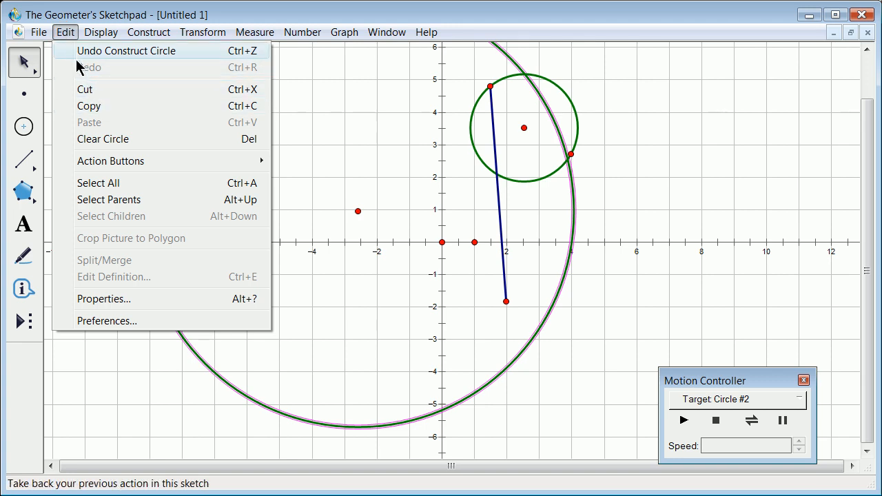
pyautogui.click(77, 52)
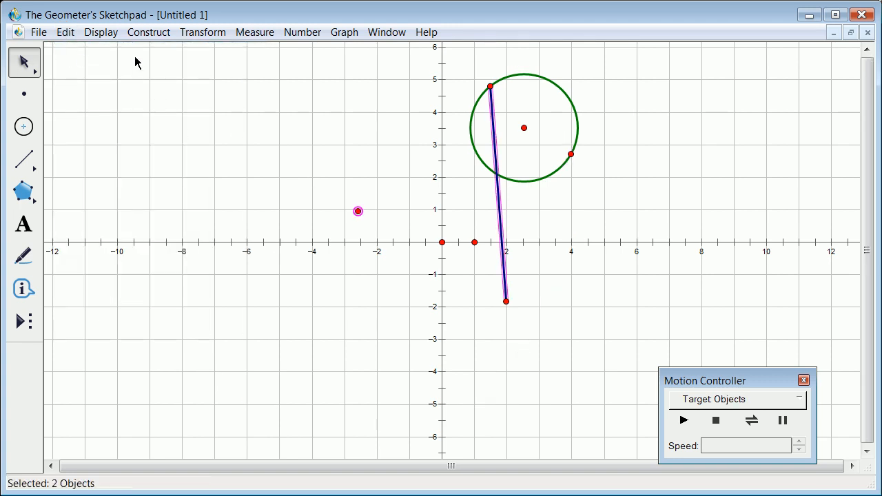
# Construct a line through the free point perpendicular to the segment, and test it by animating and stopping the segment's endpoint on the circle.
pyautogui.click(147, 33)
pyautogui.click(205, 172)
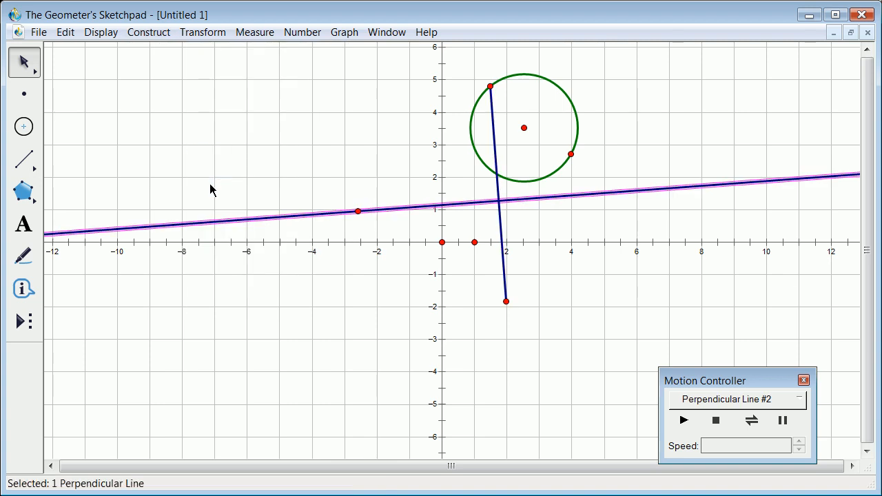
pyautogui.click(230, 98)
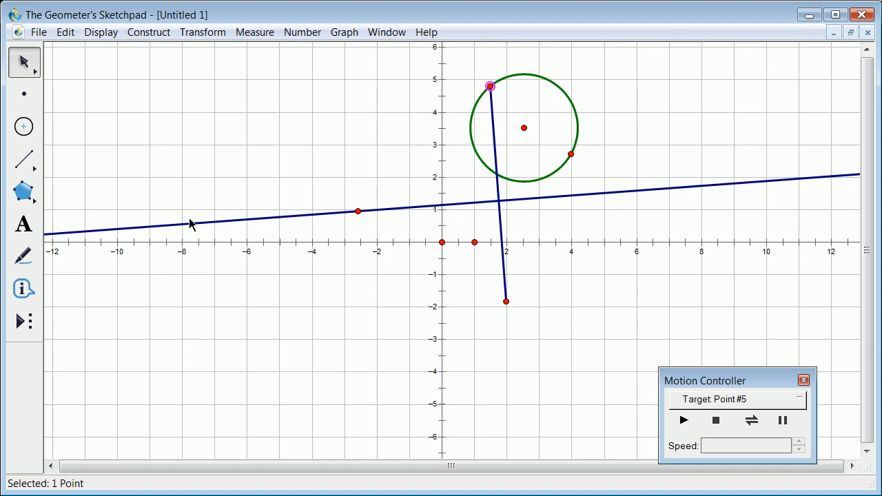
pyautogui.click(680, 422)
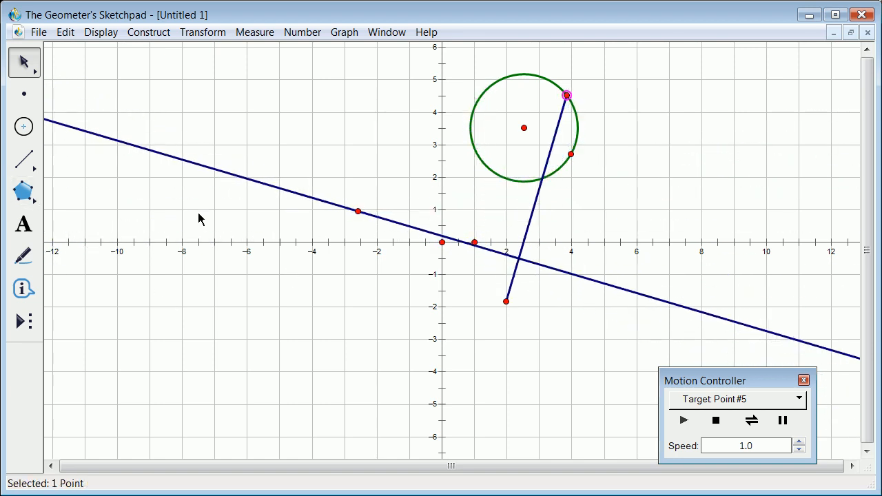
pyautogui.click(717, 424)
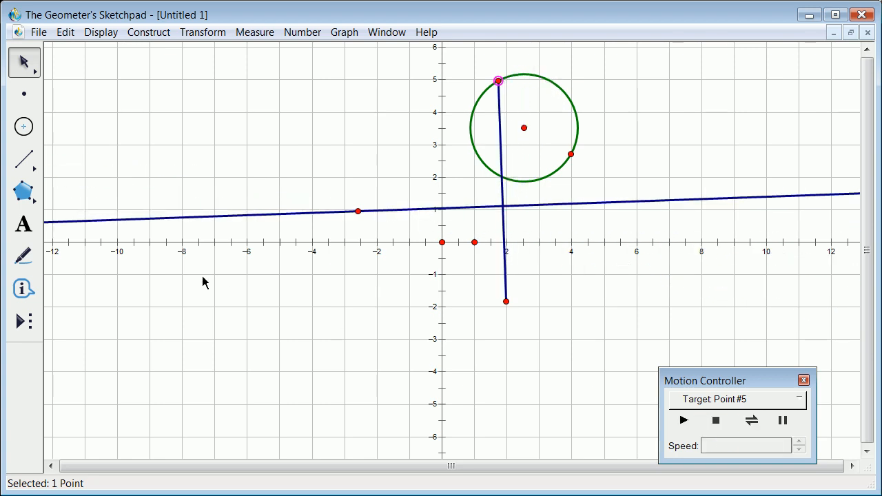
# Place another free point at about (−3.9, −4.1) and construct a line through it parallel to the perpendicular line.
pyautogui.click(32, 102)
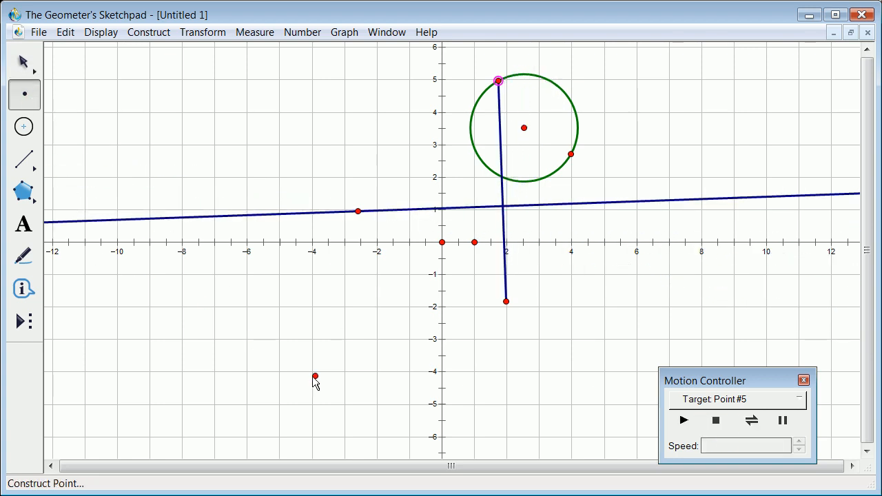
pyautogui.click(22, 67)
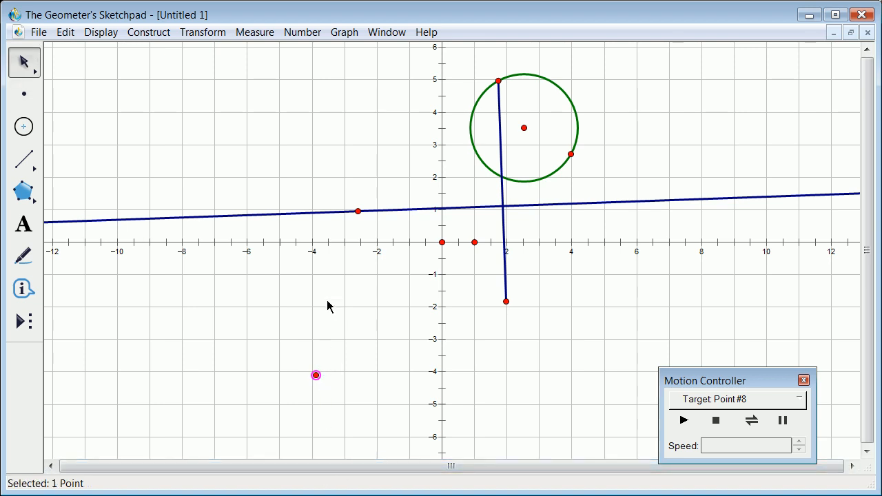
pyautogui.click(282, 212)
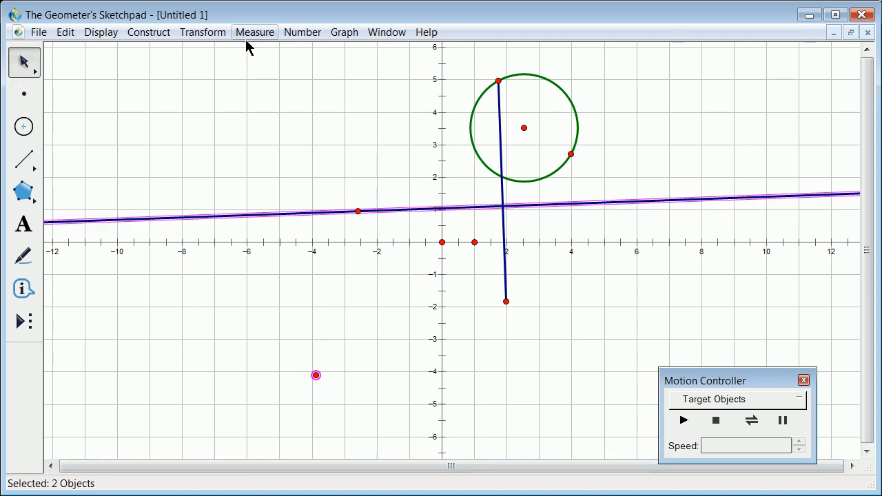
pyautogui.click(160, 32)
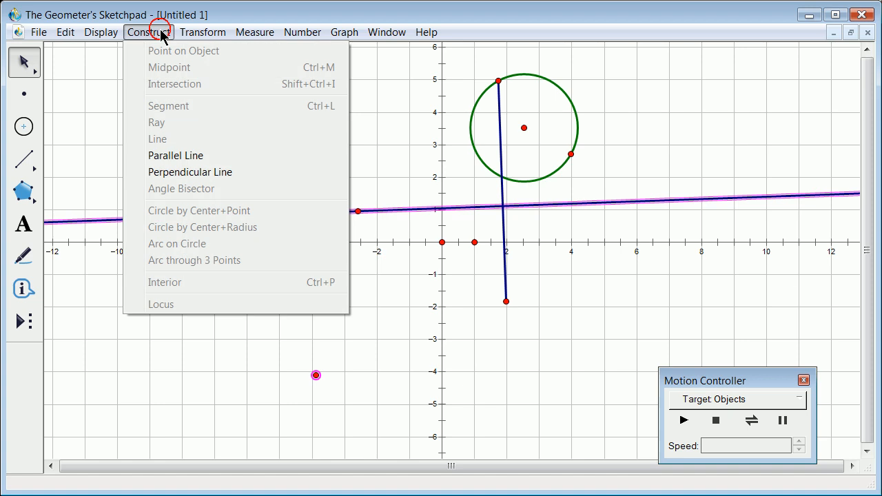
pyautogui.click(179, 160)
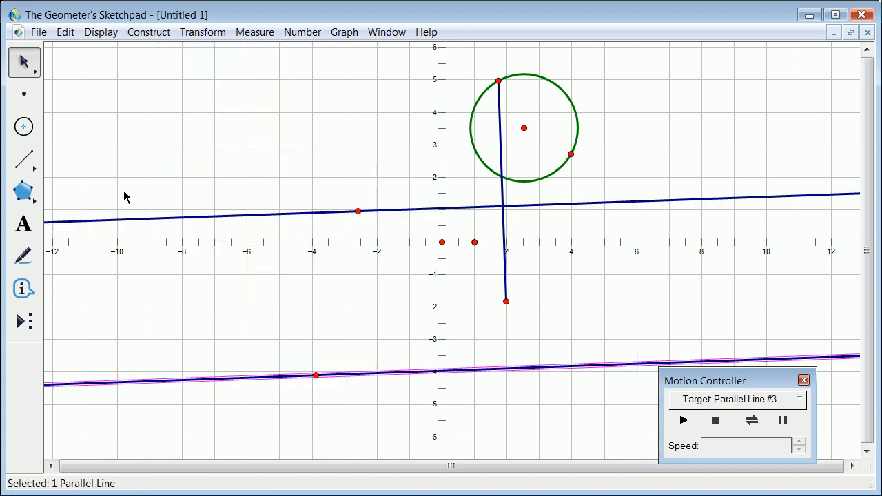
# Animate and stop the parallel line, and start animating the segment's endpoint around the circle.
pyautogui.click(684, 421)
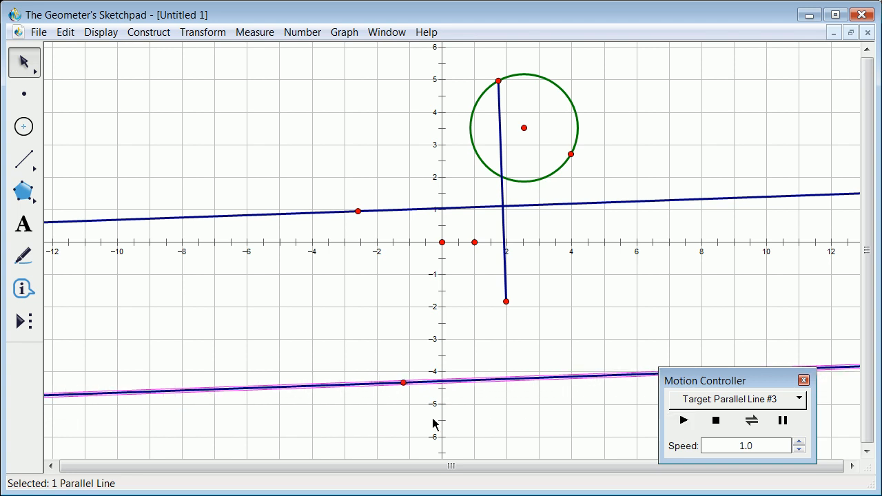
pyautogui.click(716, 420)
pyautogui.click(393, 268)
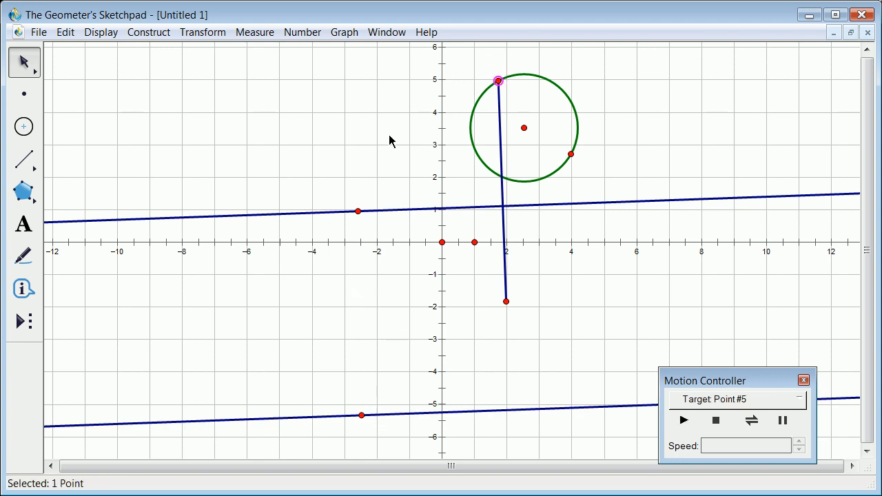
pyautogui.click(684, 422)
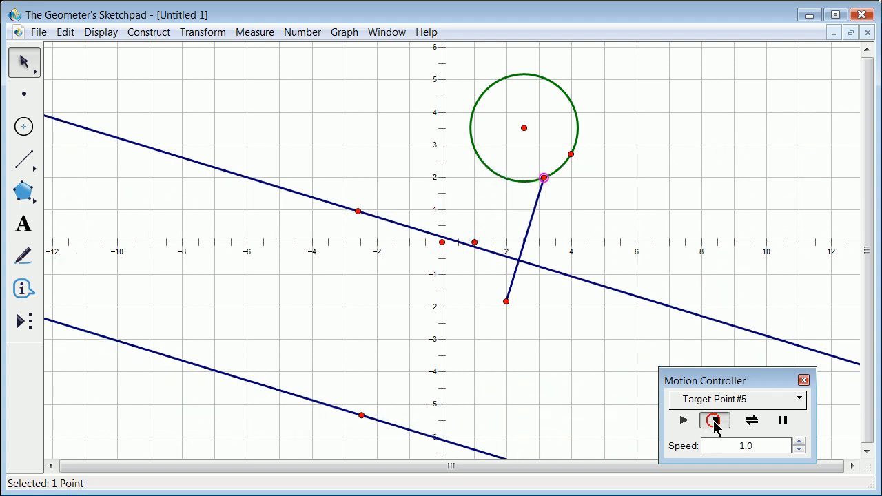
# Stop the animation of the segment's endpoint around the circle.
pyautogui.click(715, 424)
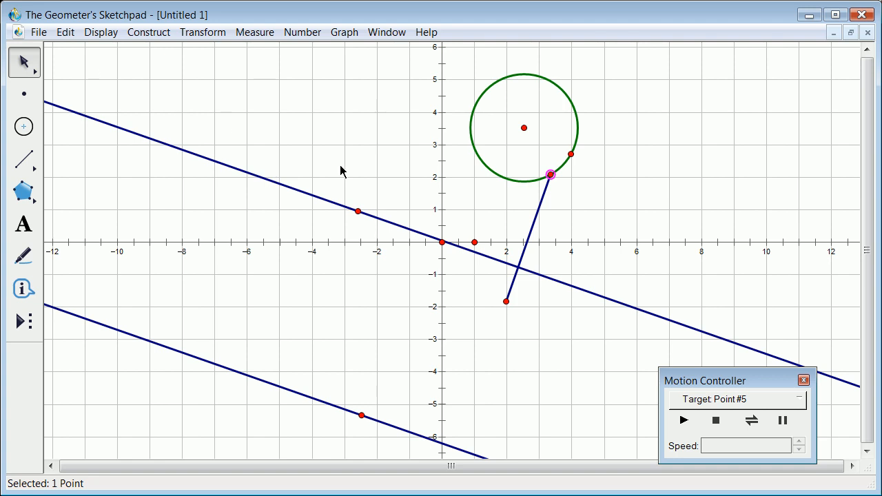
pyautogui.click(495, 171)
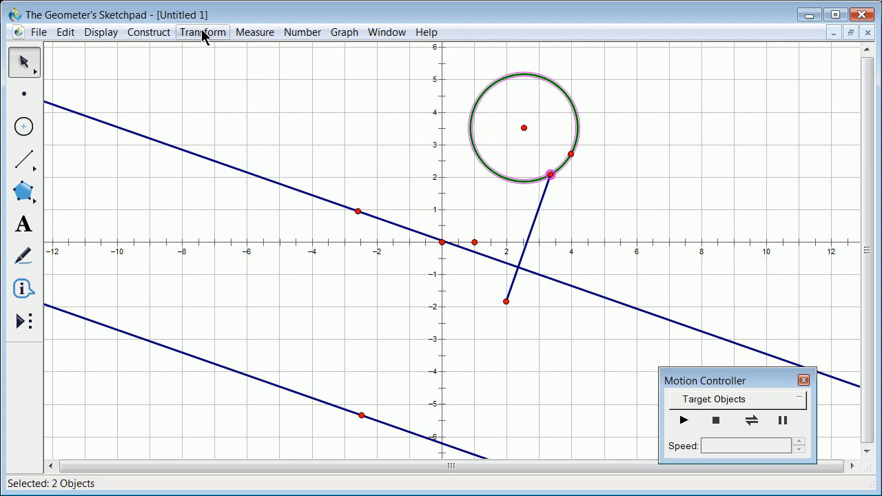
pyautogui.click(255, 33)
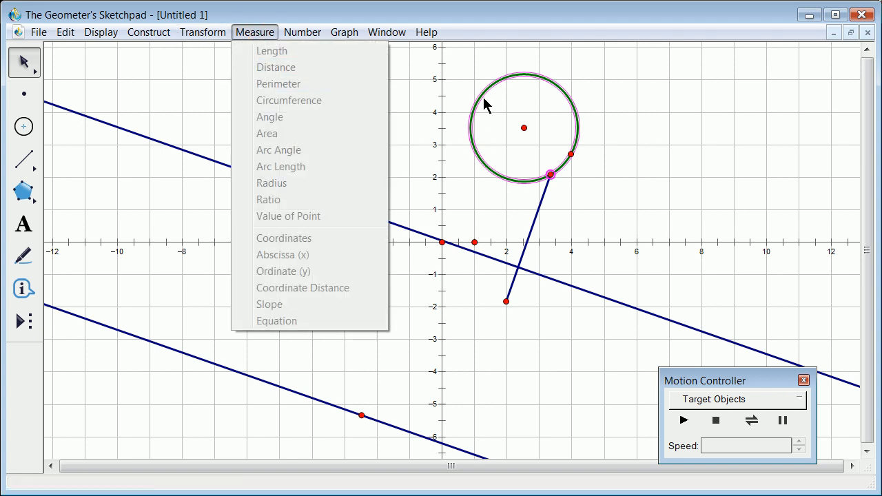
pyautogui.click(441, 95)
pyautogui.click(428, 103)
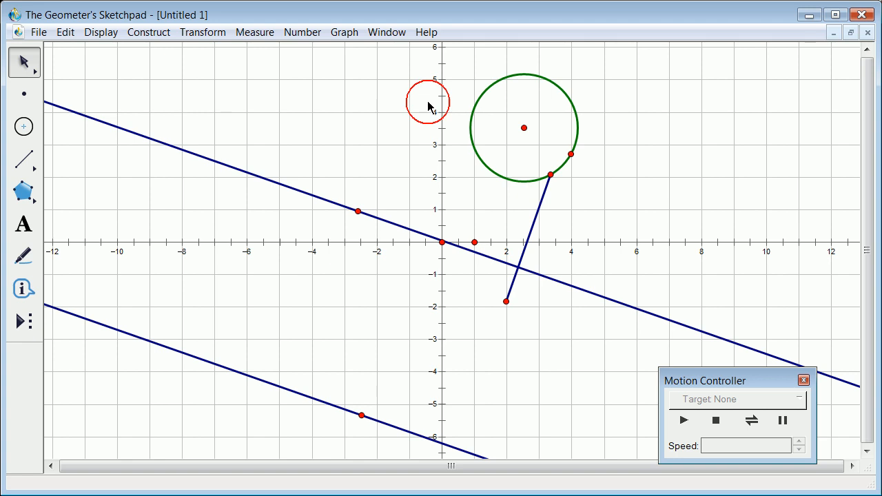
# Measure the equation of the circle with only the circle selected, and clear the selection.
pyautogui.click(495, 169)
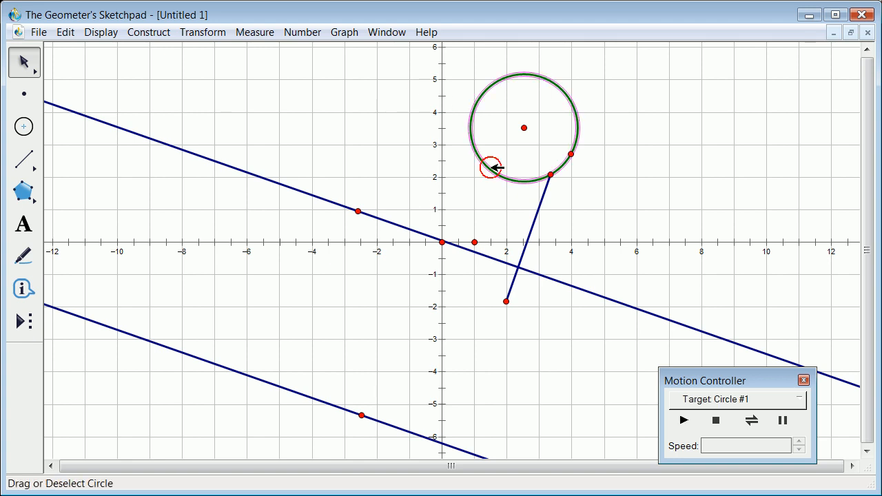
pyautogui.click(252, 35)
pyautogui.click(273, 324)
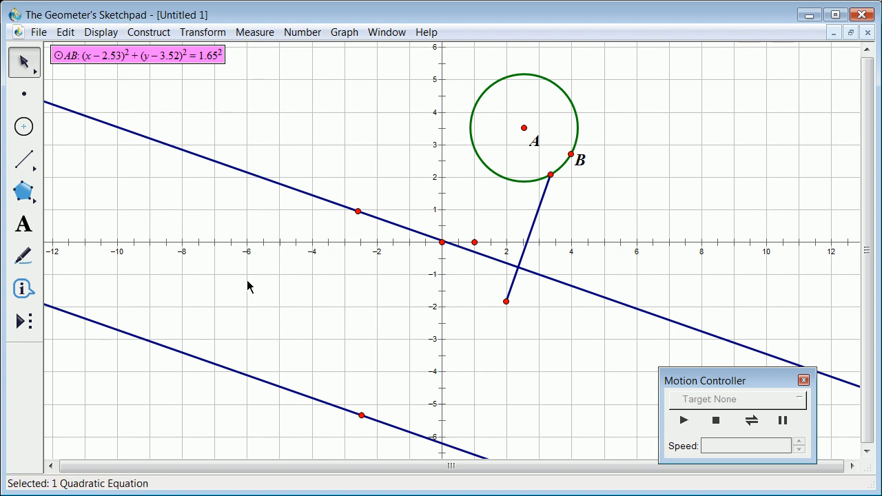
pyautogui.click(278, 130)
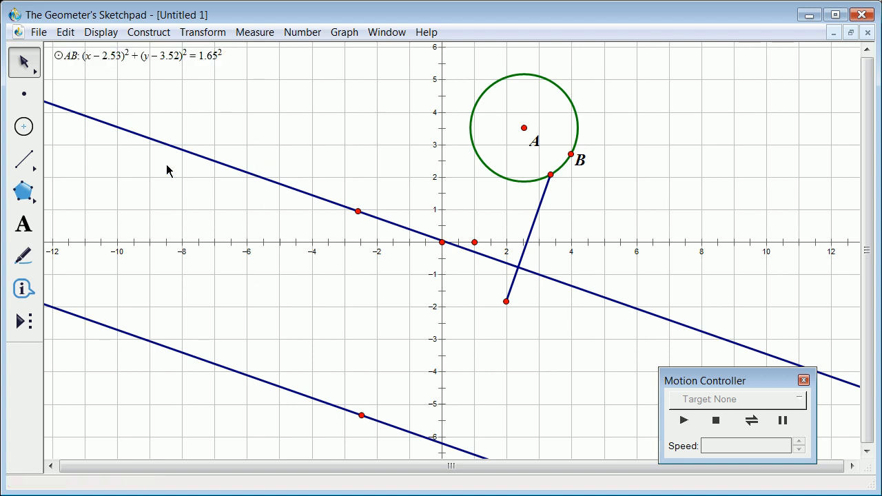
# Measure the equation of the upper line, which is perpendicular to the segment.
pyautogui.click(205, 158)
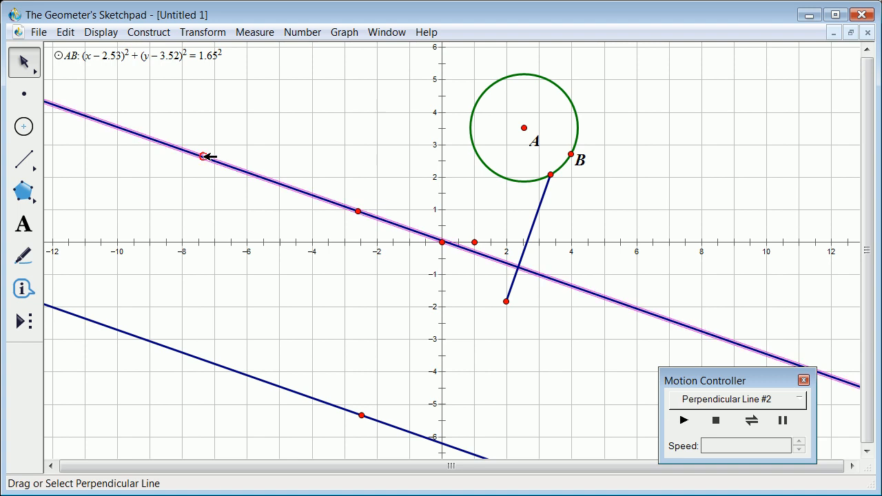
pyautogui.click(254, 33)
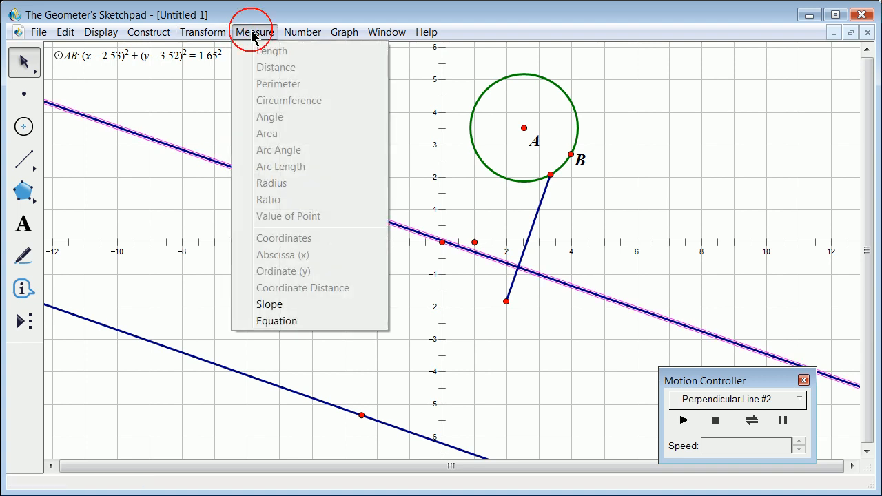
pyautogui.click(292, 322)
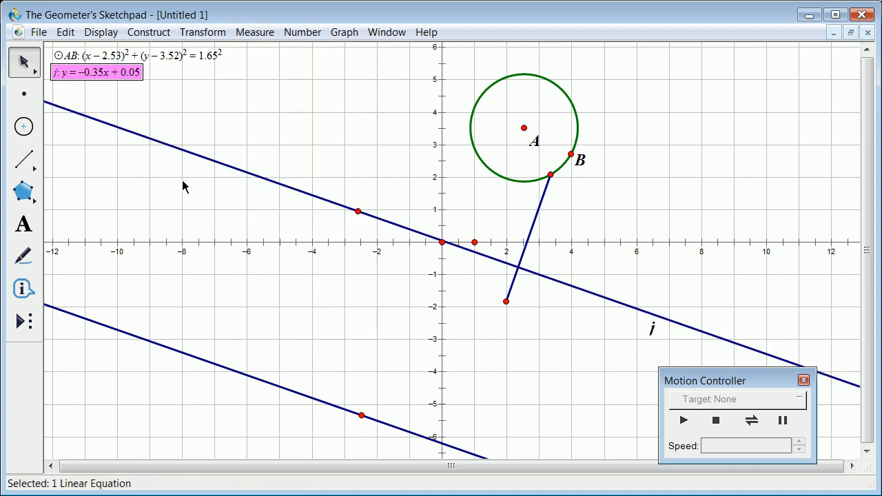
pyautogui.click(205, 360)
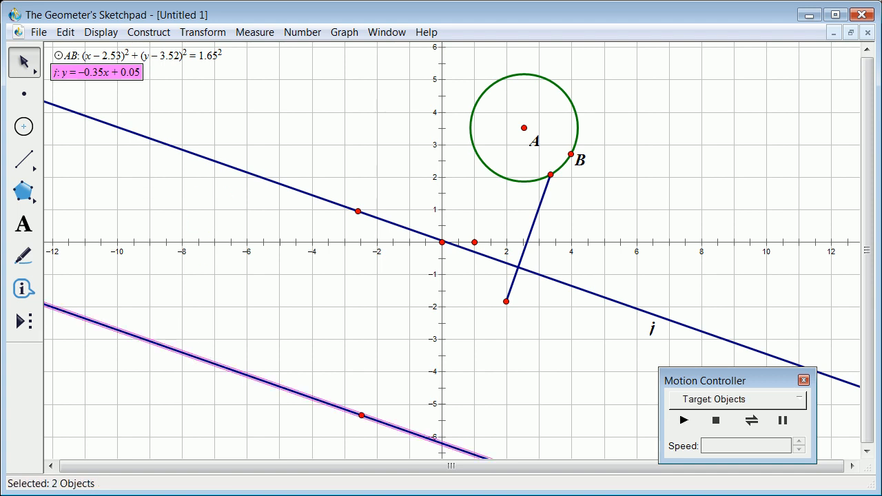
pyautogui.click(264, 31)
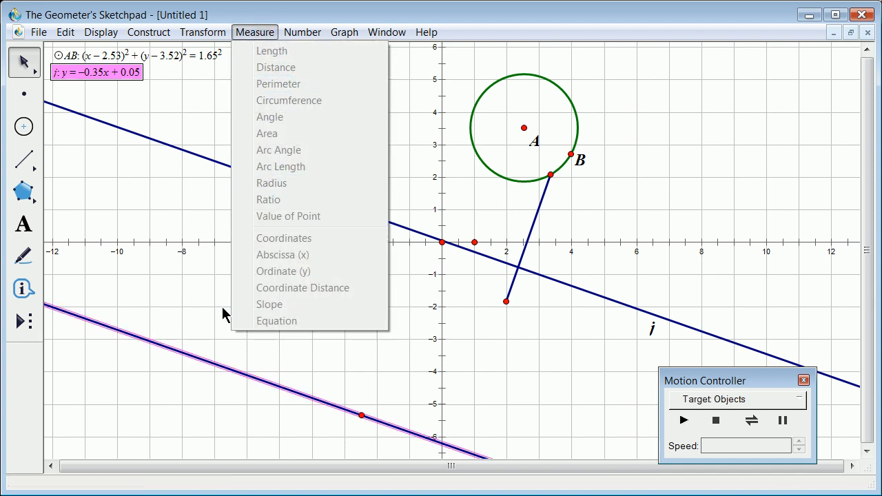
pyautogui.click(160, 231)
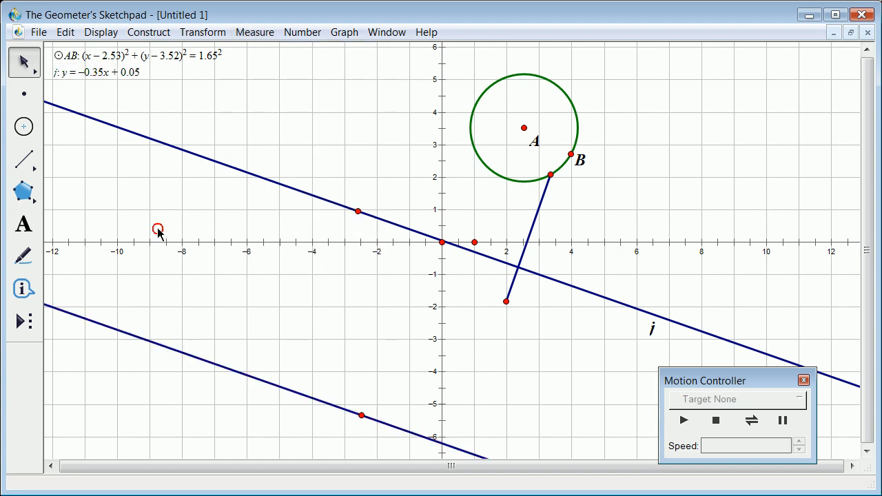
# Measure the equation of the lower parallel line, and clear the selection.
pyautogui.click(186, 351)
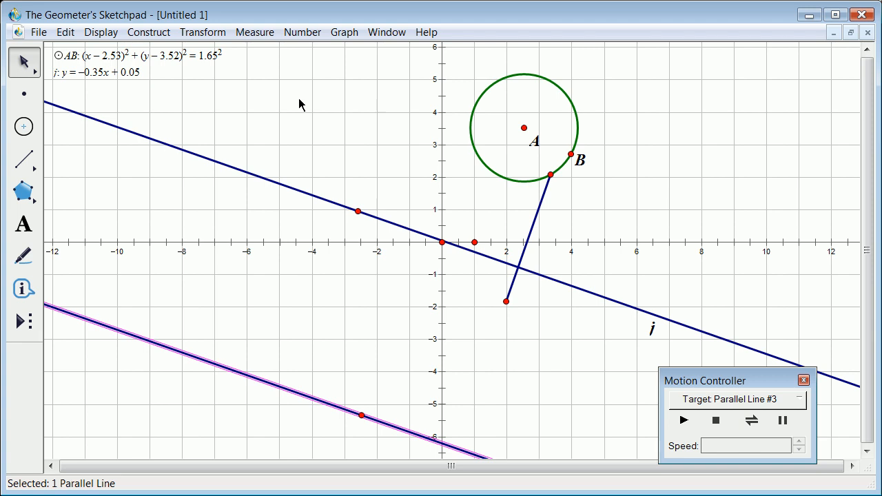
pyautogui.click(264, 32)
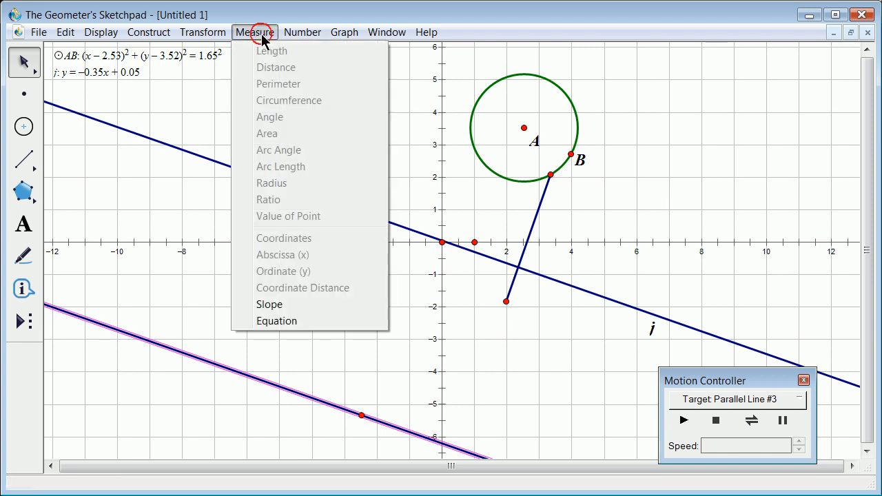
pyautogui.click(279, 321)
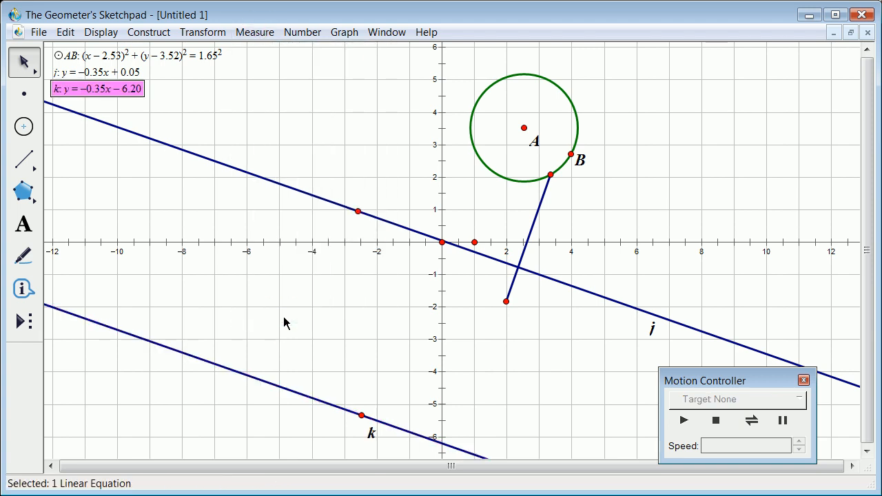
pyautogui.click(598, 212)
pyautogui.click(537, 217)
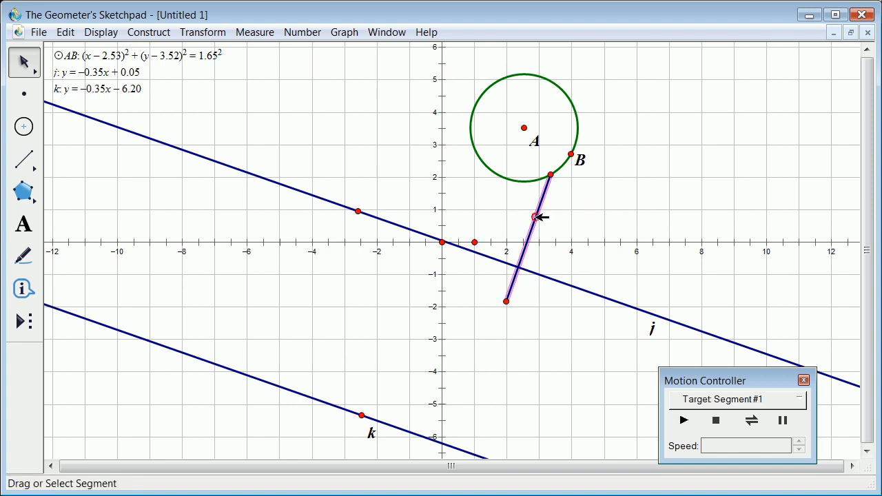
pyautogui.click(266, 32)
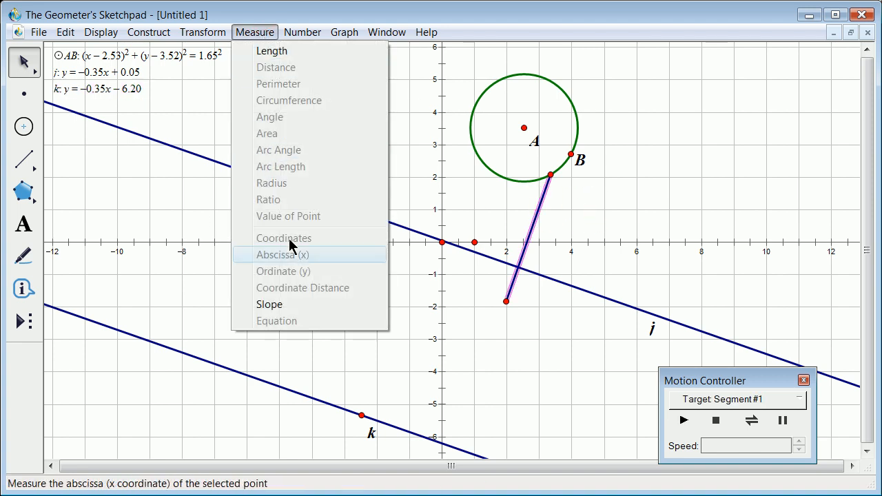
pyautogui.click(614, 220)
# Measure the slope of the segment between the circle and its lower endpoint, and clear the selection.
pyautogui.click(537, 215)
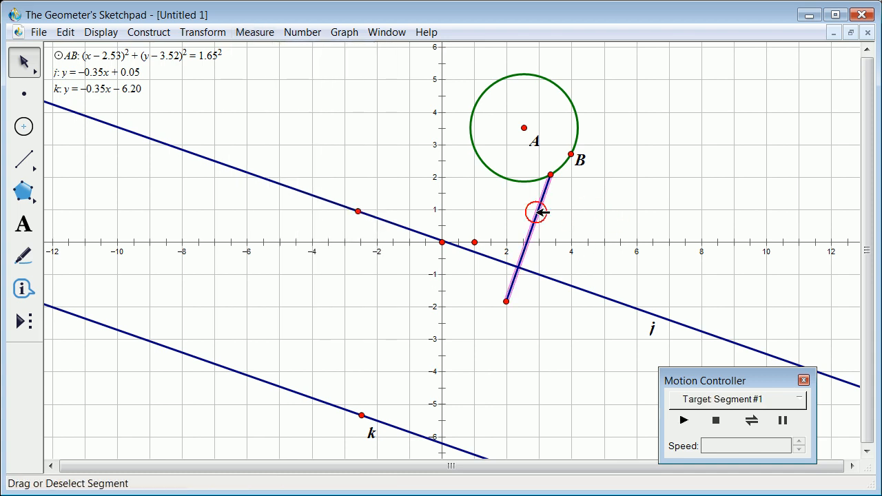
pyautogui.click(244, 32)
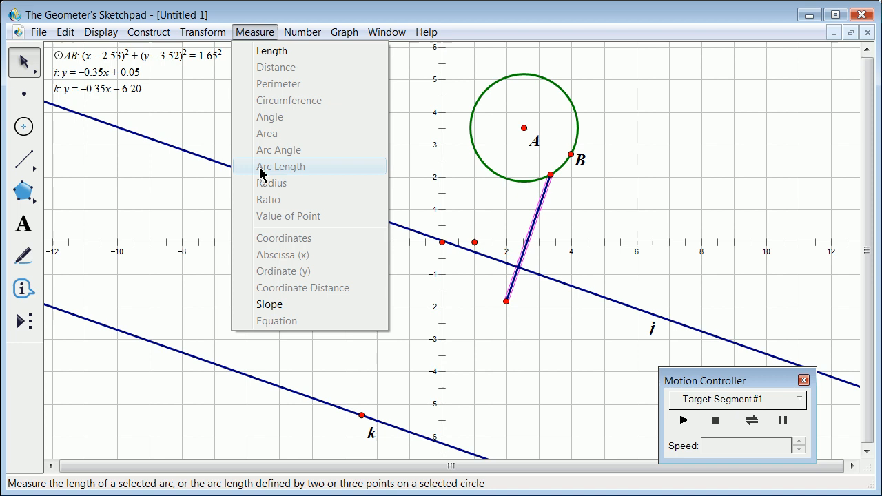
pyautogui.click(278, 305)
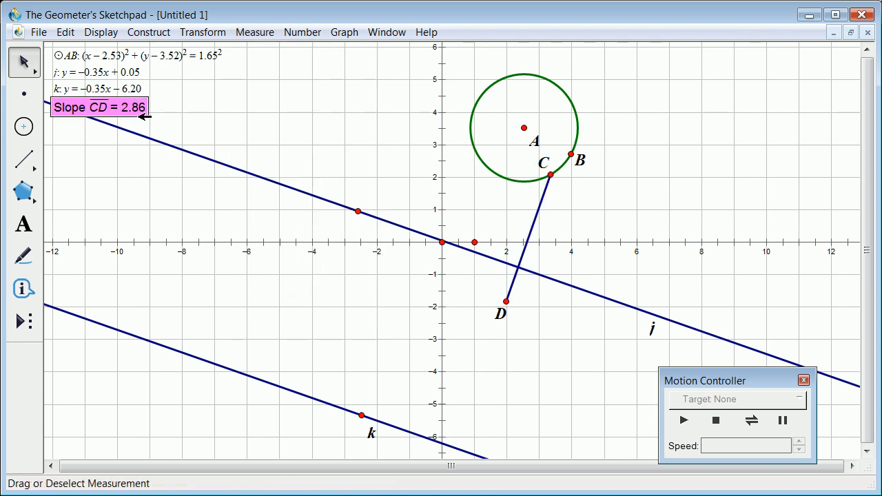
pyautogui.click(113, 150)
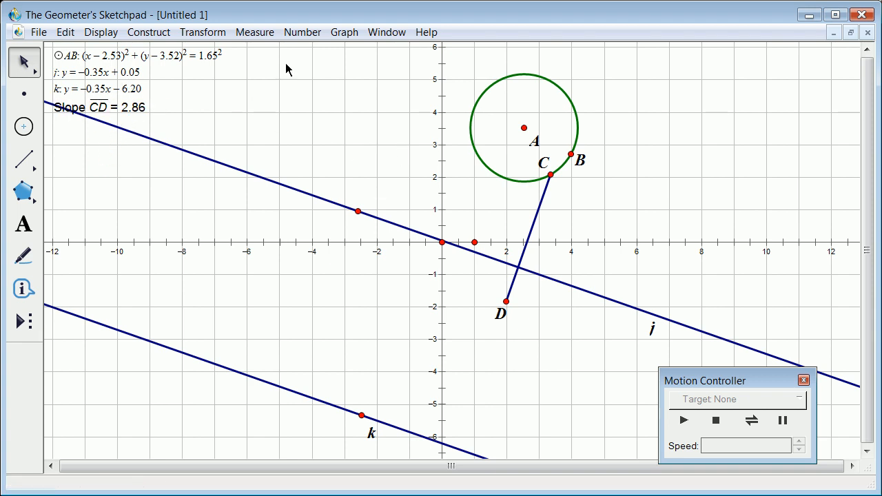
# Create a calculation of 1 divided by the measured slope of segment CD.
pyautogui.click(146, 108)
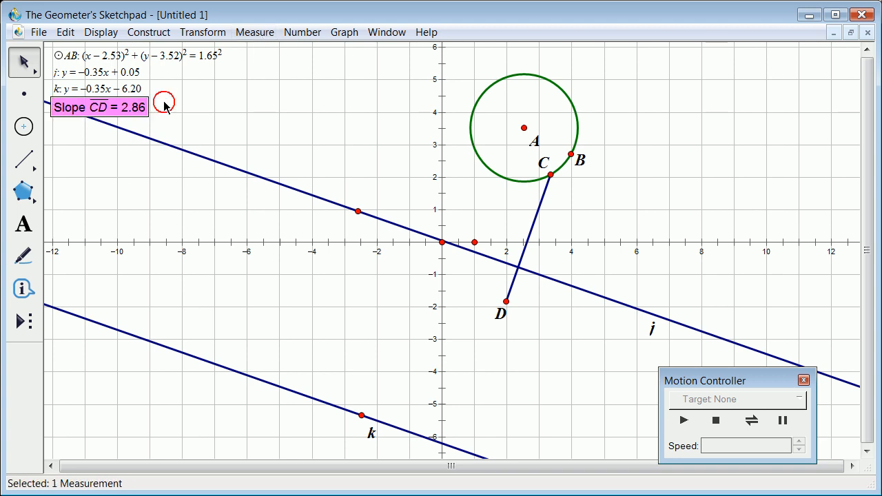
pyautogui.click(268, 35)
pyautogui.moveTo(287, 46)
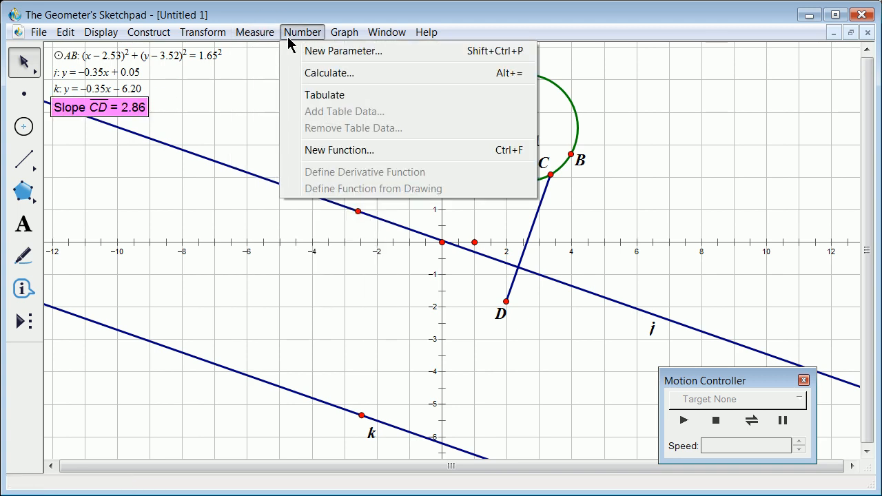
pyautogui.click(323, 73)
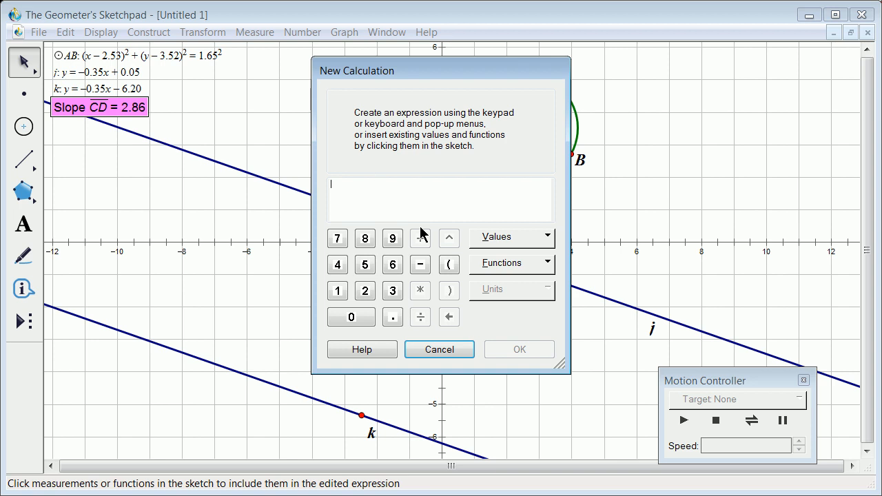
pyautogui.click(510, 240)
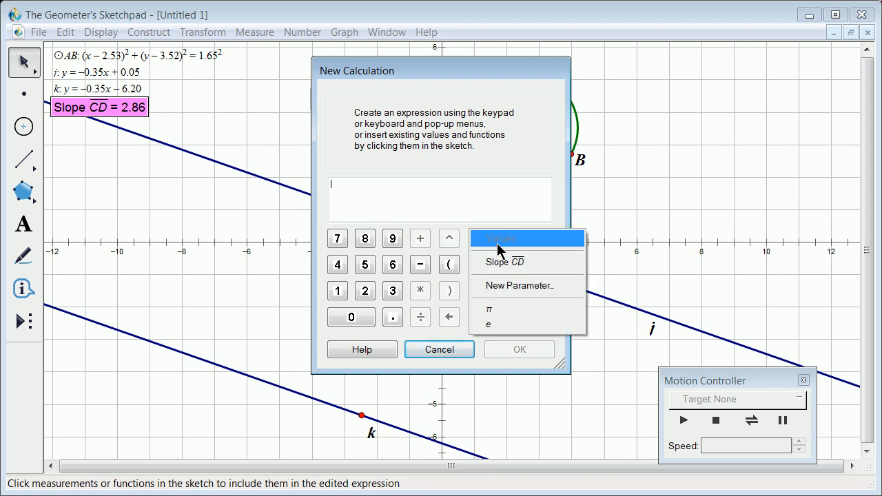
pyautogui.click(338, 291)
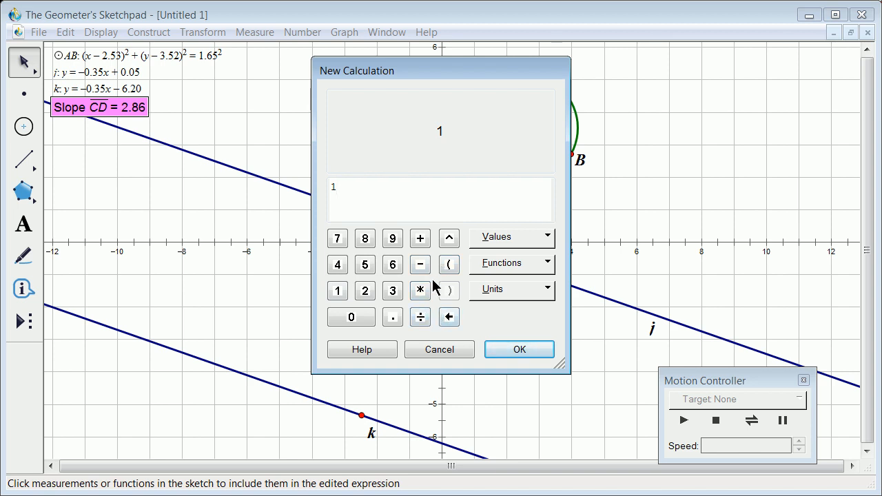
pyautogui.click(421, 317)
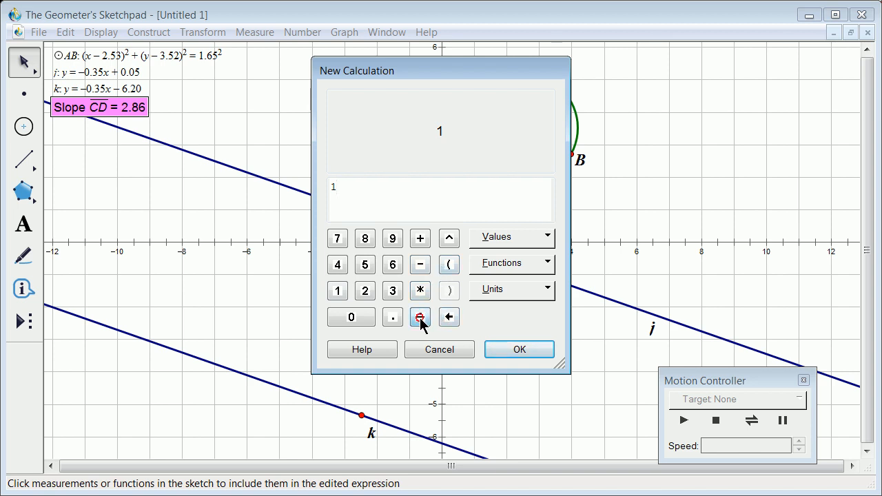
pyautogui.click(524, 242)
pyautogui.click(517, 262)
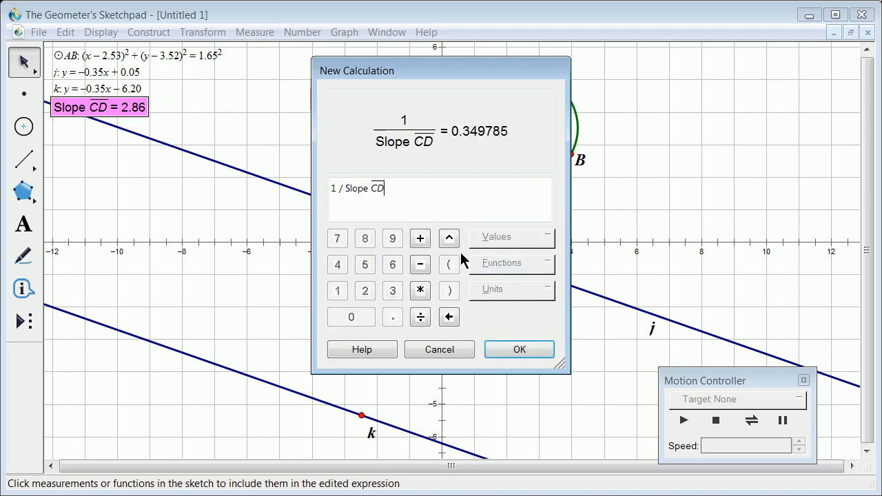
pyautogui.click(517, 351)
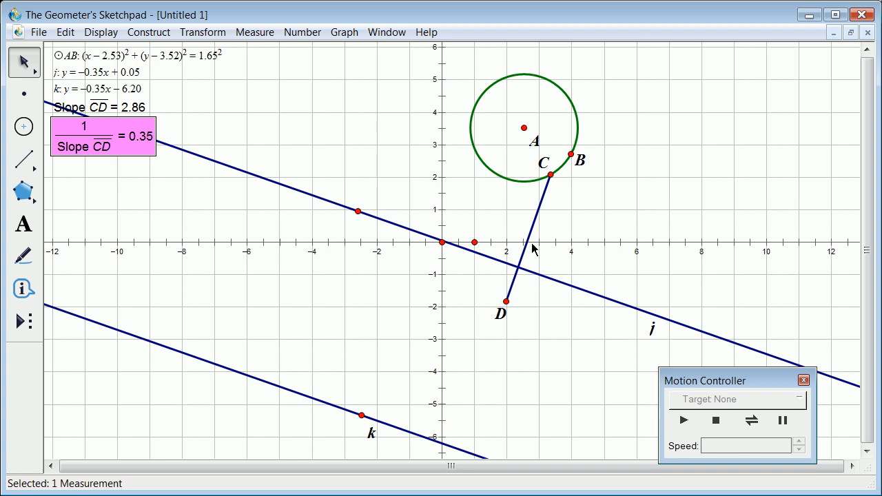
# Move the reciprocal slope calculation a little farther below the slope measurement, and deselect it.
pyautogui.click(184, 203)
pyautogui.click(105, 145)
pyautogui.moveTo(94, 141); pyautogui.dragTo(98, 174)
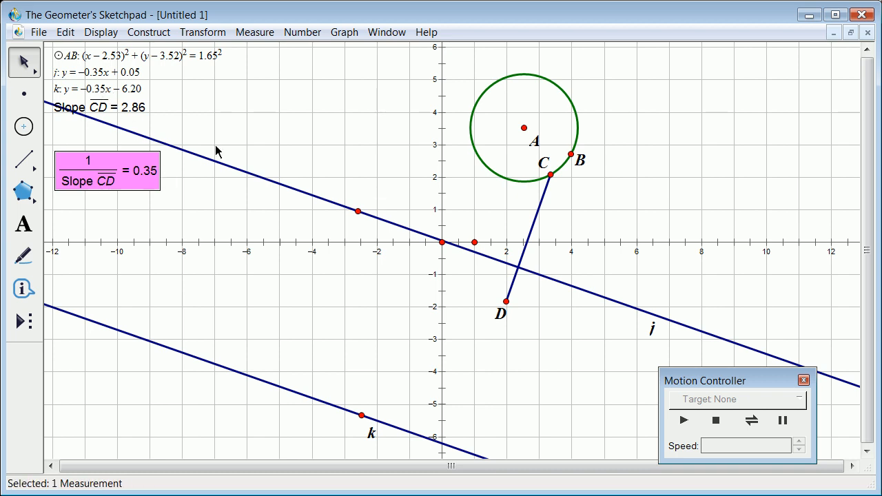
pyautogui.click(295, 122)
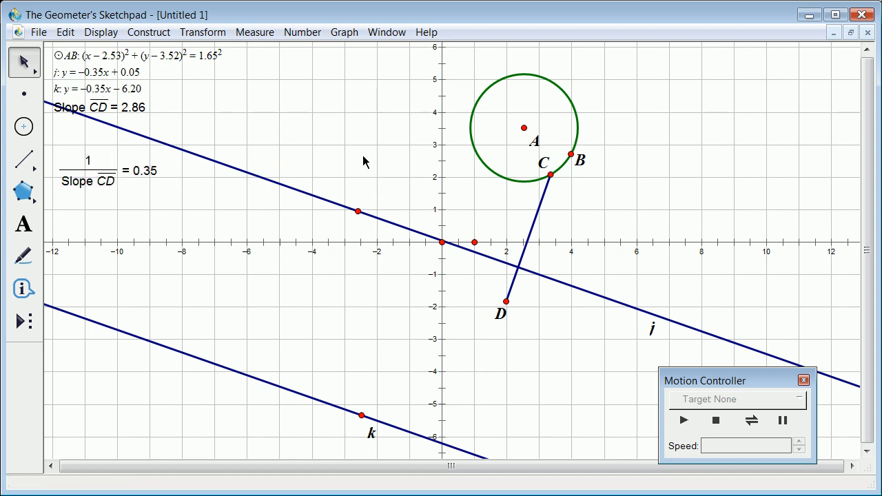
# Animate point C around the circle and stop it twice to test the equations and slope values.
pyautogui.click(551, 176)
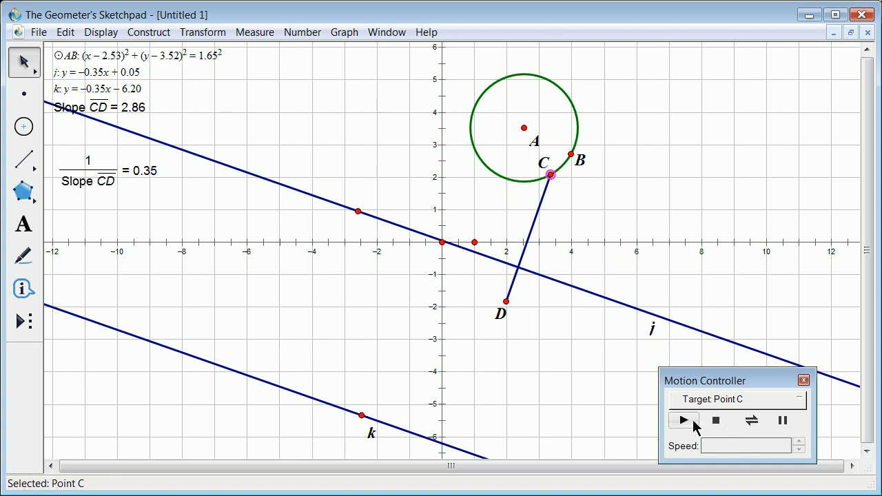
pyautogui.click(685, 420)
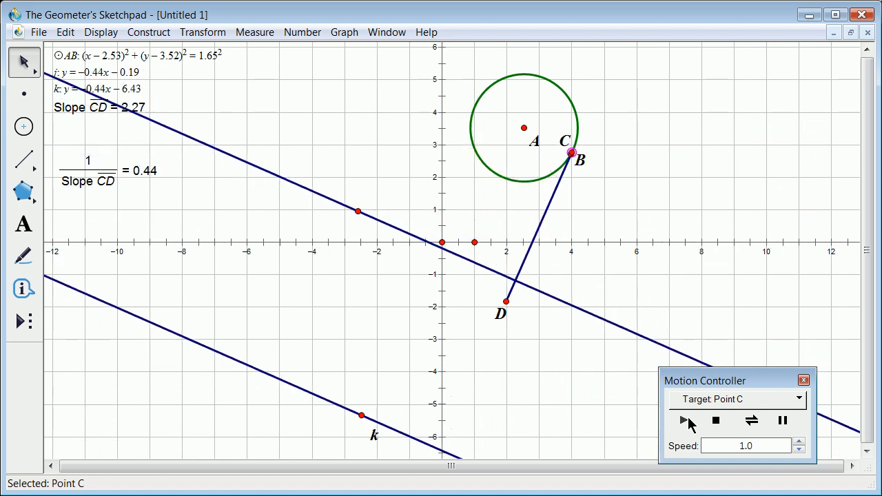
pyautogui.click(715, 424)
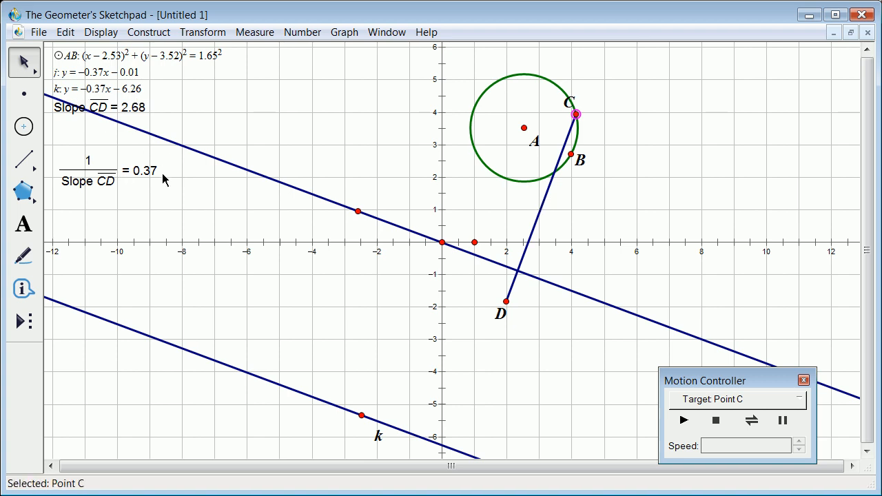
pyautogui.click(684, 420)
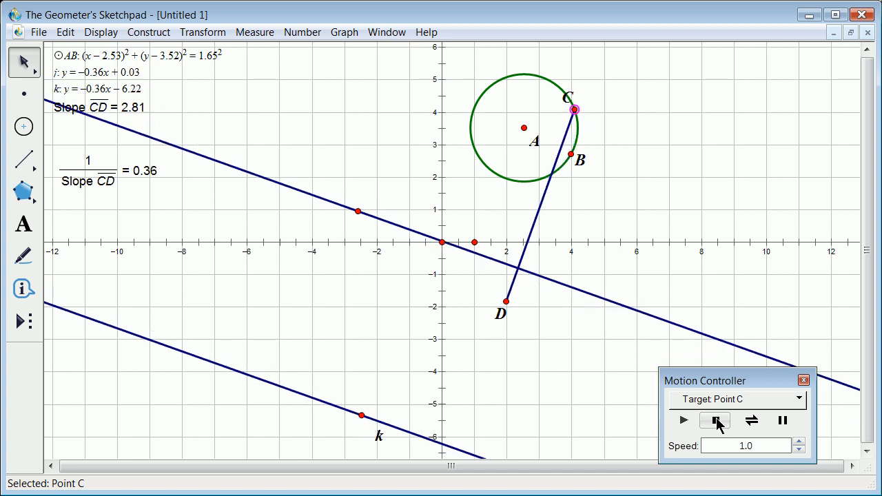
pyautogui.click(717, 422)
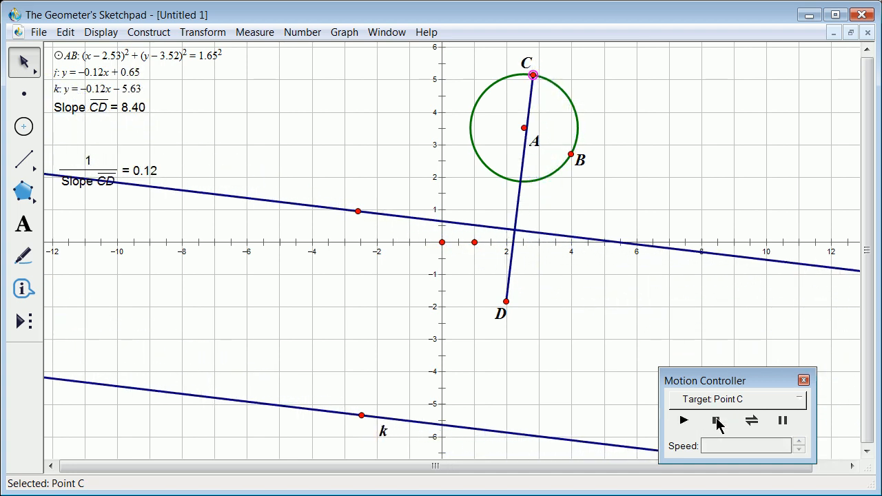